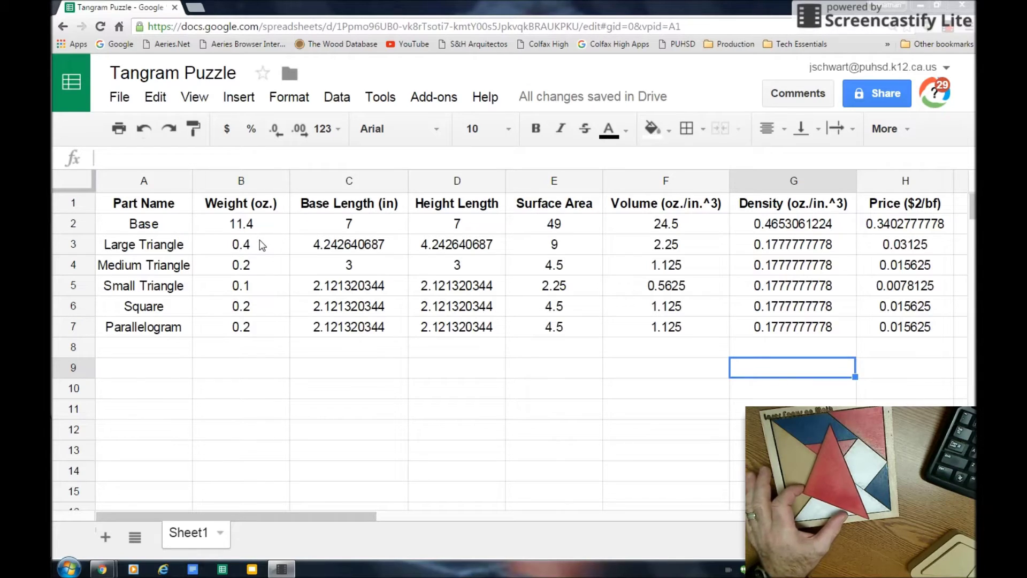
# Examine the formulas behind the large triangle's base length, surface area and volume.
pyautogui.click(325, 247)
pyautogui.doubleClick(321, 248)
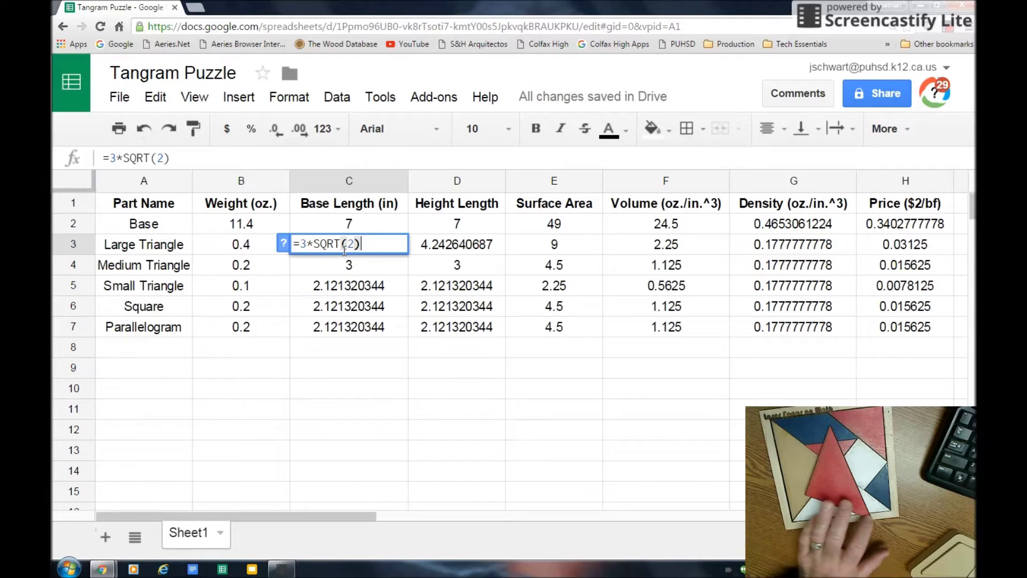
pyautogui.click(366, 386)
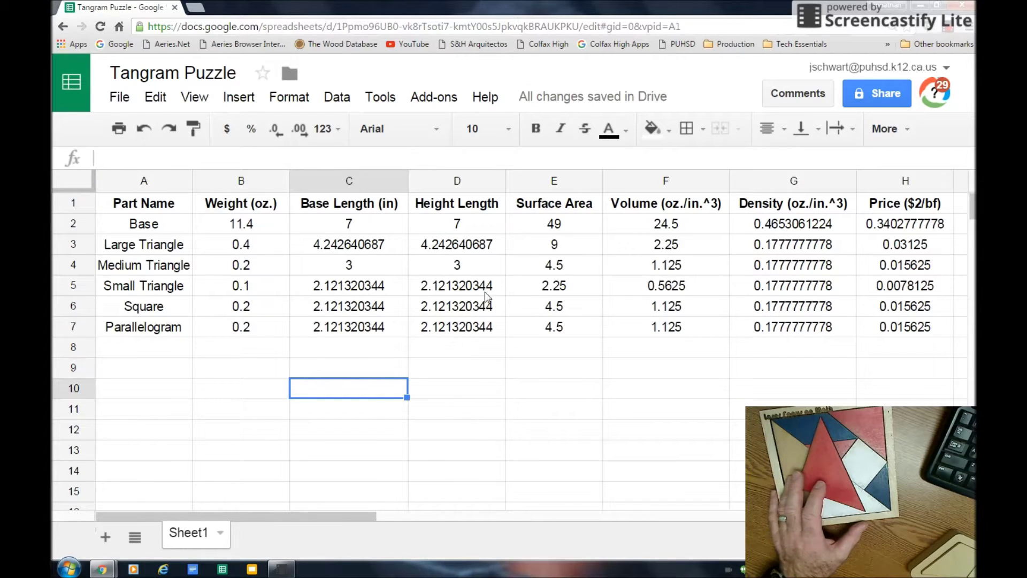
pyautogui.click(529, 246)
pyautogui.doubleClick(529, 244)
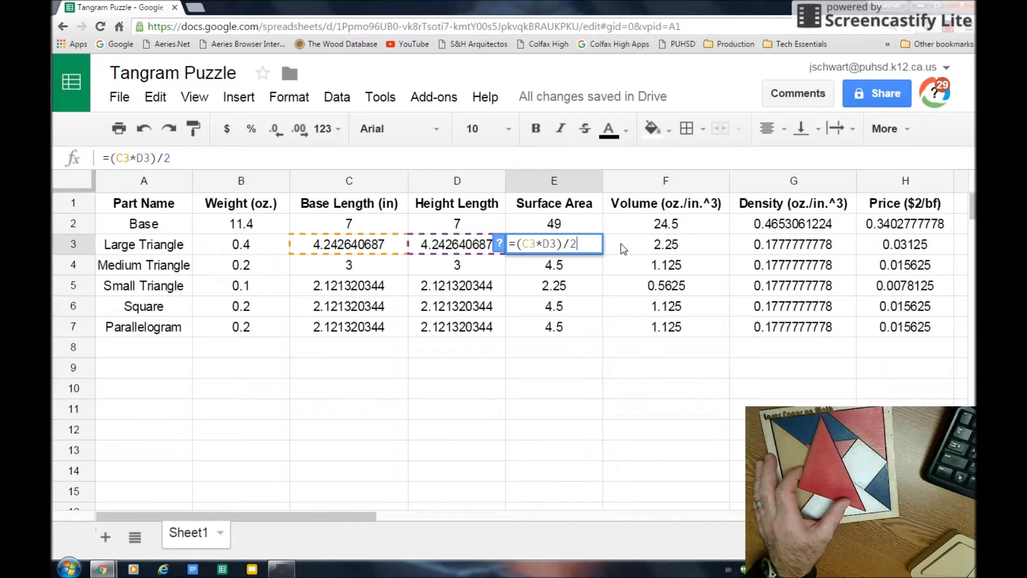
pyautogui.click(639, 246)
pyautogui.doubleClick(639, 246)
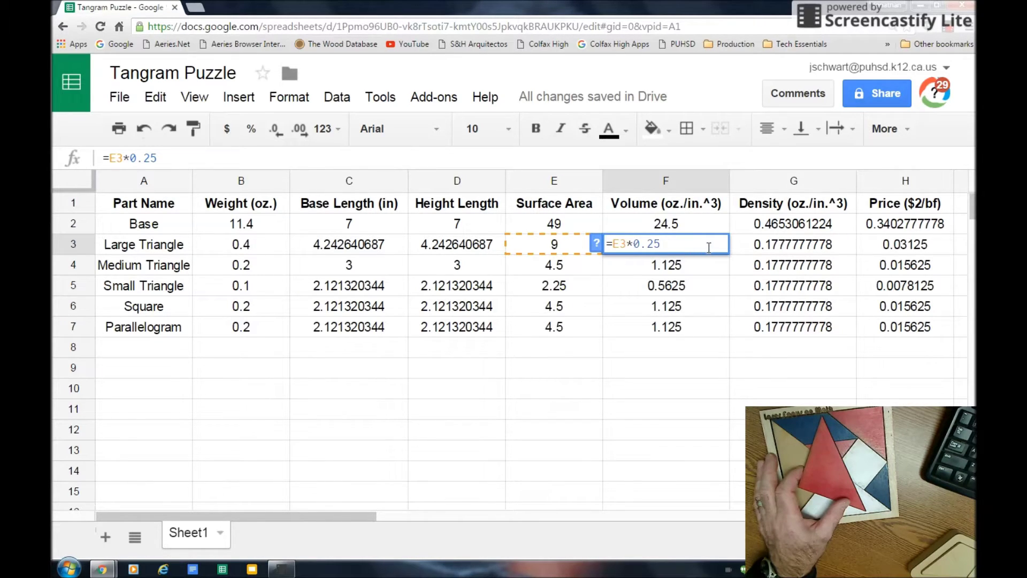
pyautogui.click(632, 355)
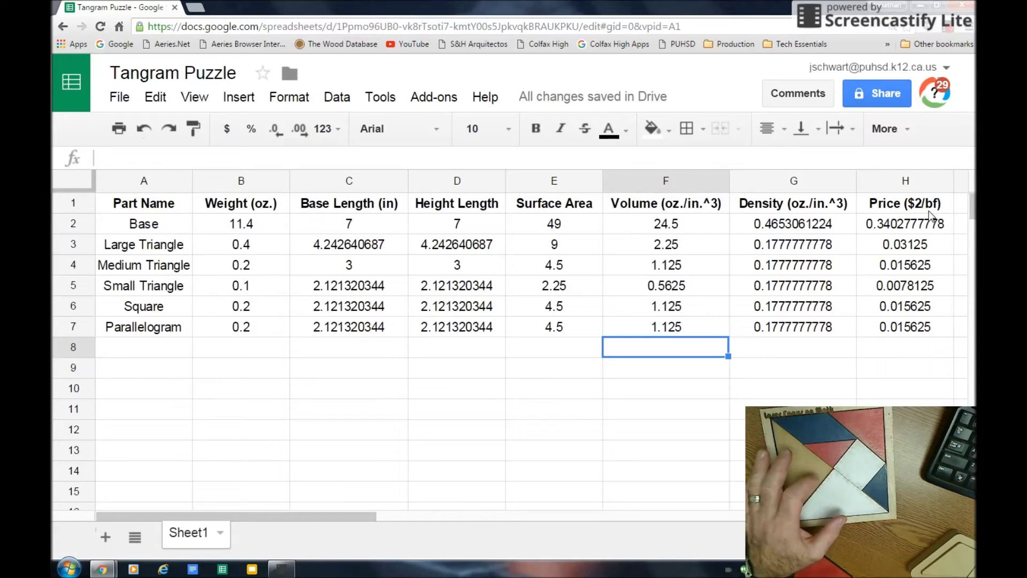
# Examine the price formula for the Base part in cell H2.
pyautogui.click(897, 228)
pyautogui.doubleClick(897, 229)
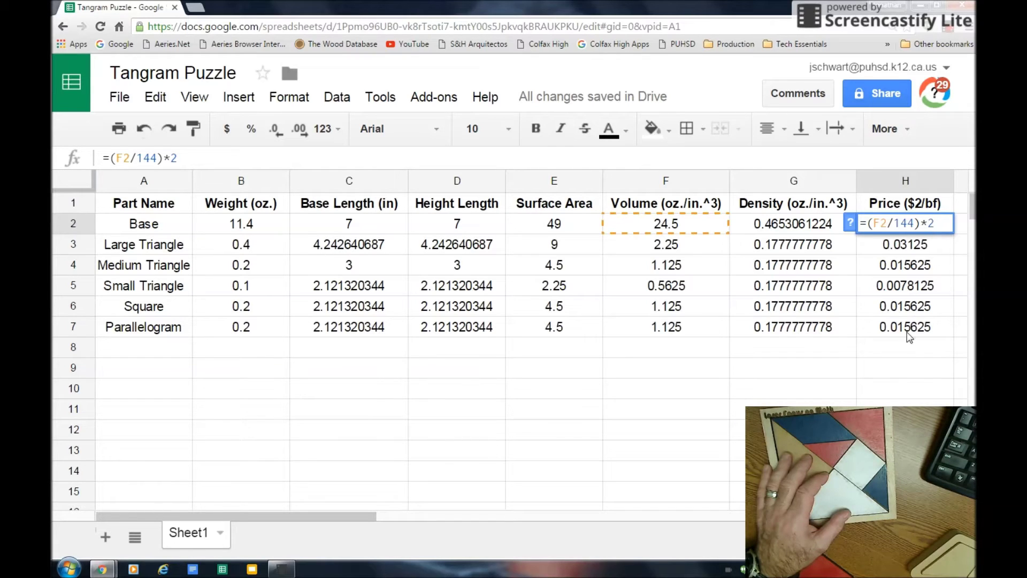
pyautogui.click(903, 349)
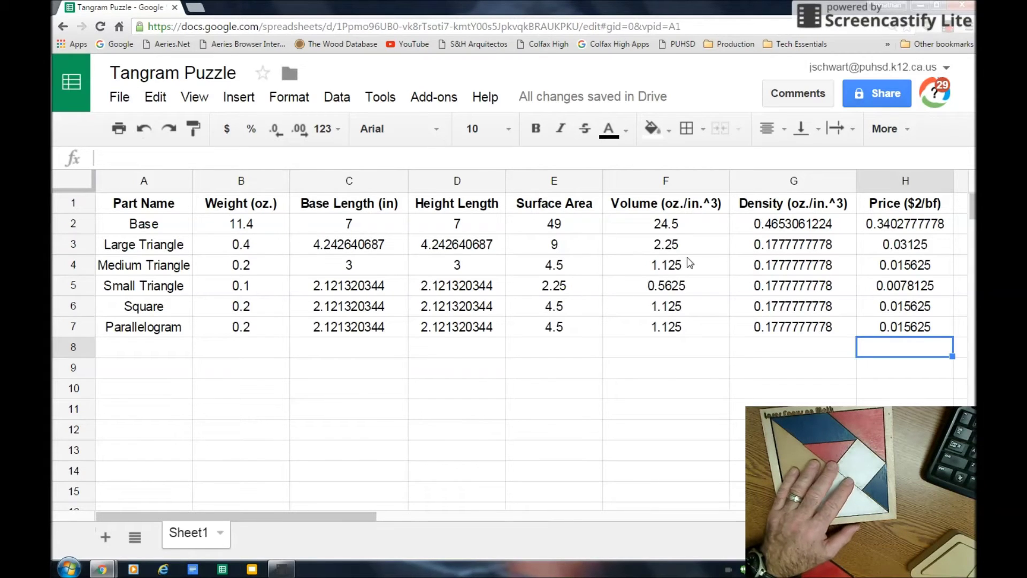
# Set the large triangle's height length in D3 equal to its base length with =C3.
pyautogui.click(472, 245)
pyautogui.write('=')
pyautogui.click(390, 250)
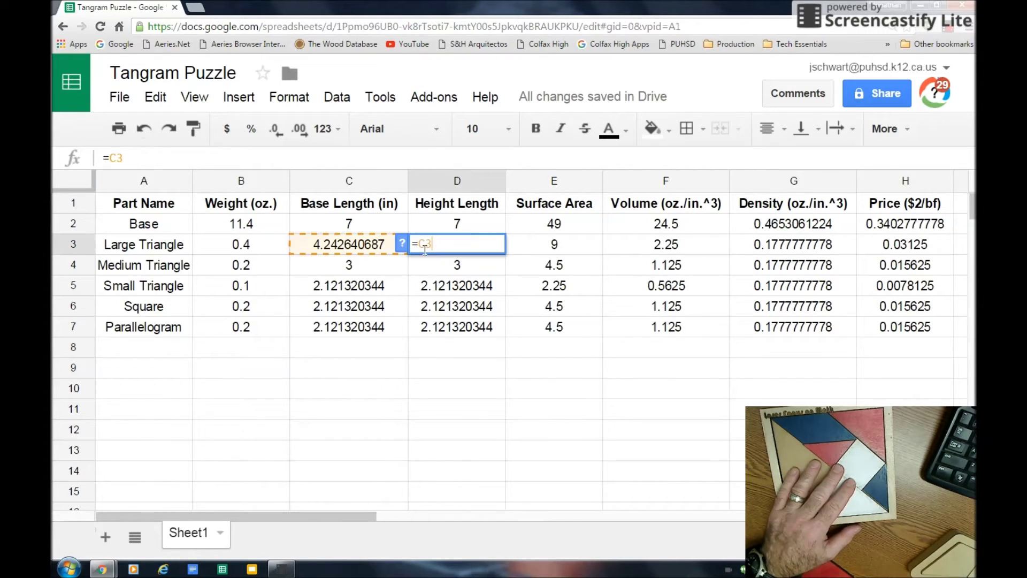
pyautogui.press('Return')
# For the small triangle, set the height length in D5 to =C5 and the surface area in E5 to =(C5*D5)/2.
pyautogui.click(439, 287)
pyautogui.write('=')
pyautogui.press('Left')
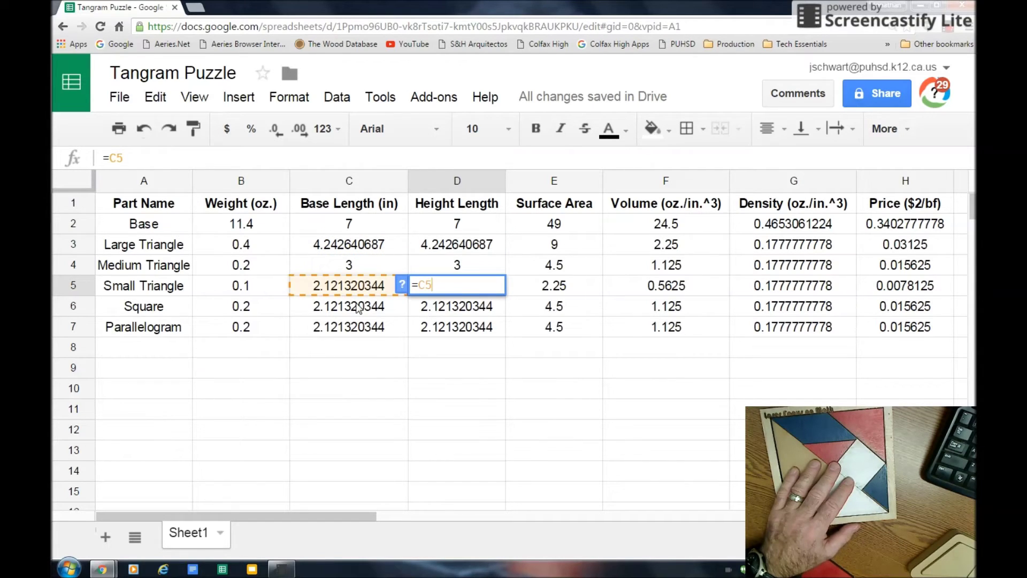
pyautogui.press('Tab')
pyautogui.write('=(C5*D5)/2')
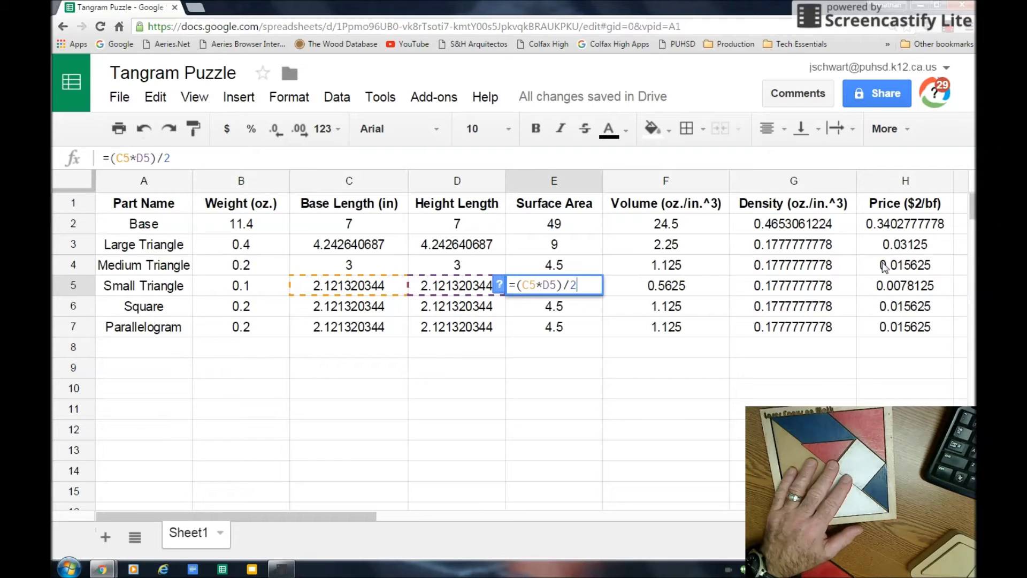
pyautogui.click(589, 410)
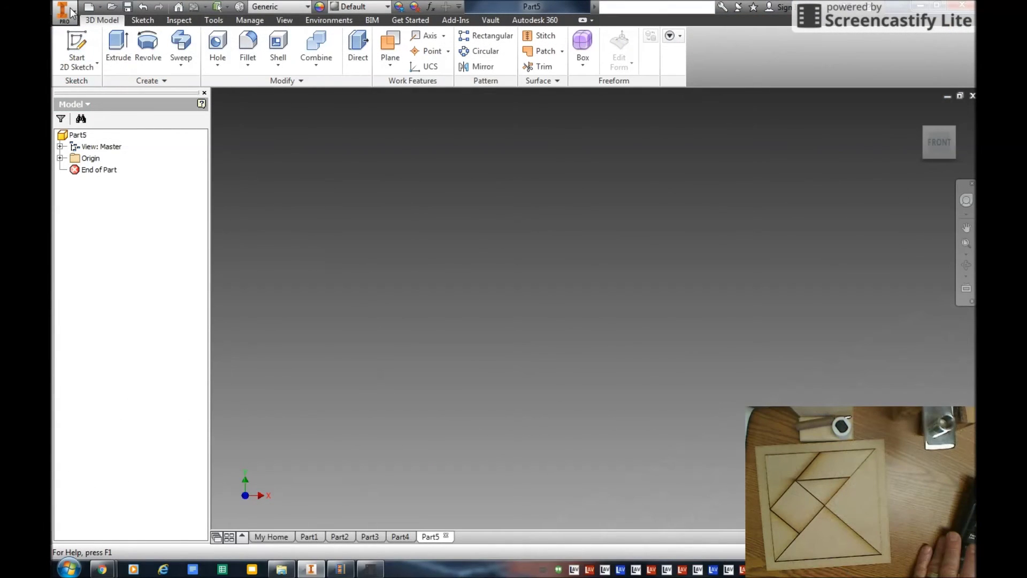
# In Autodesk Inventor, create a new part and start a 2D sketch on the front-facing origin plane.
pyautogui.click(72, 13)
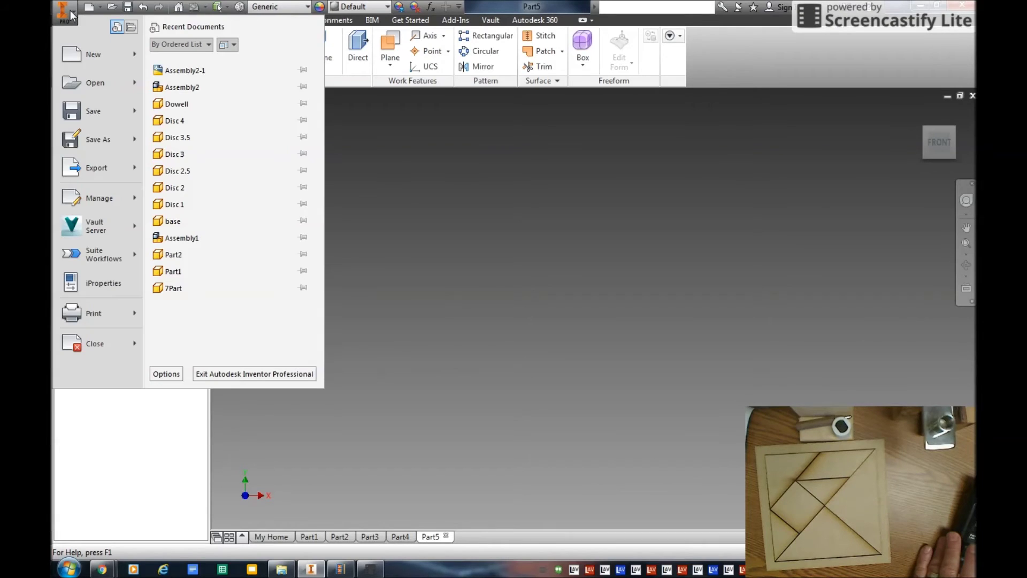
pyautogui.moveTo(94, 54)
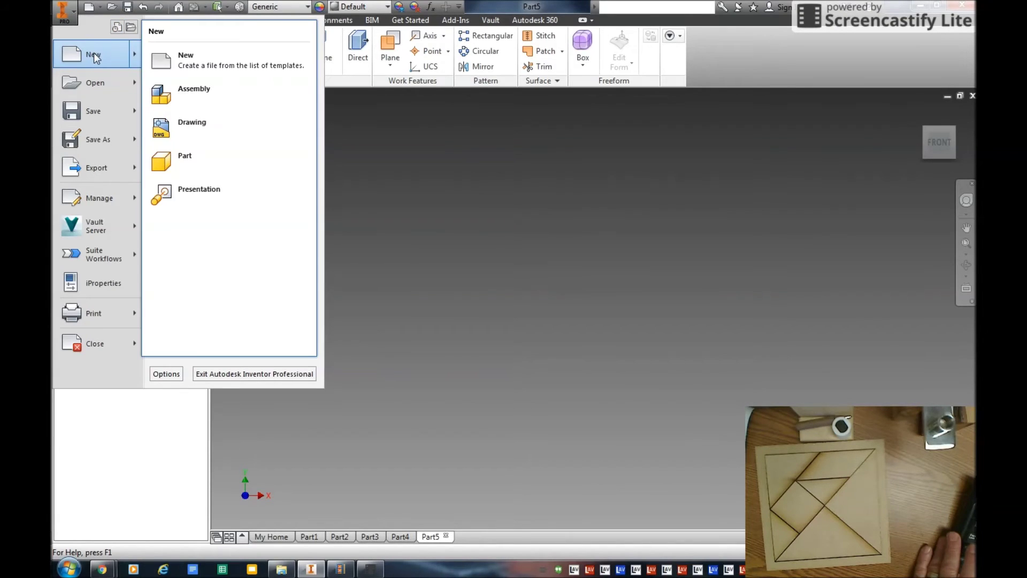
pyautogui.click(181, 159)
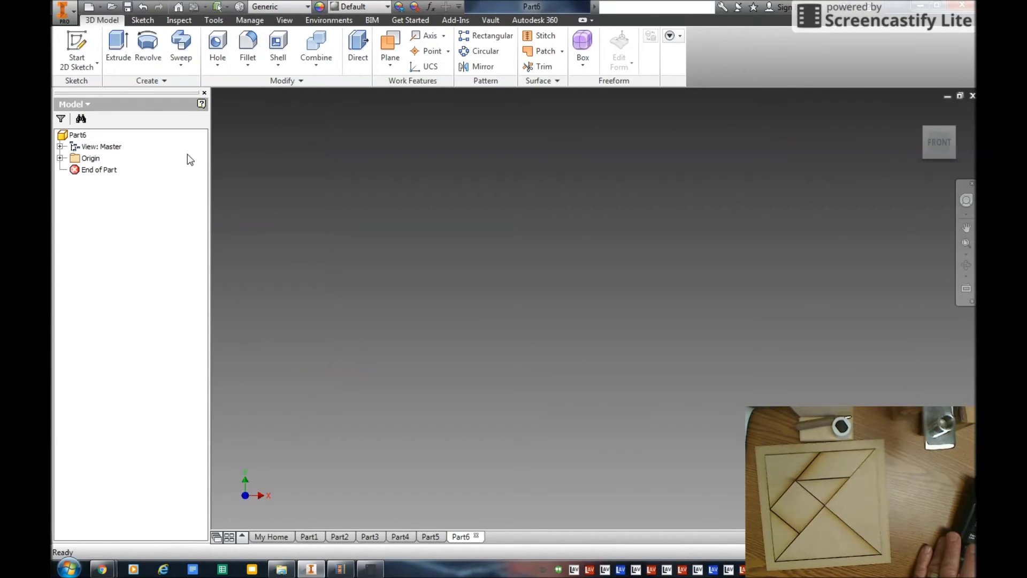
pyautogui.click(82, 54)
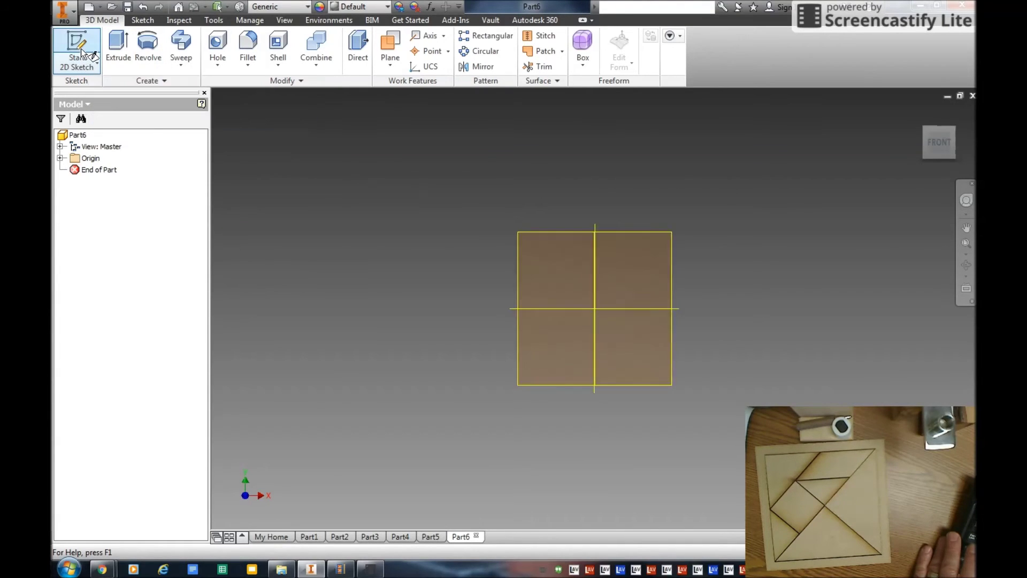
pyautogui.click(609, 250)
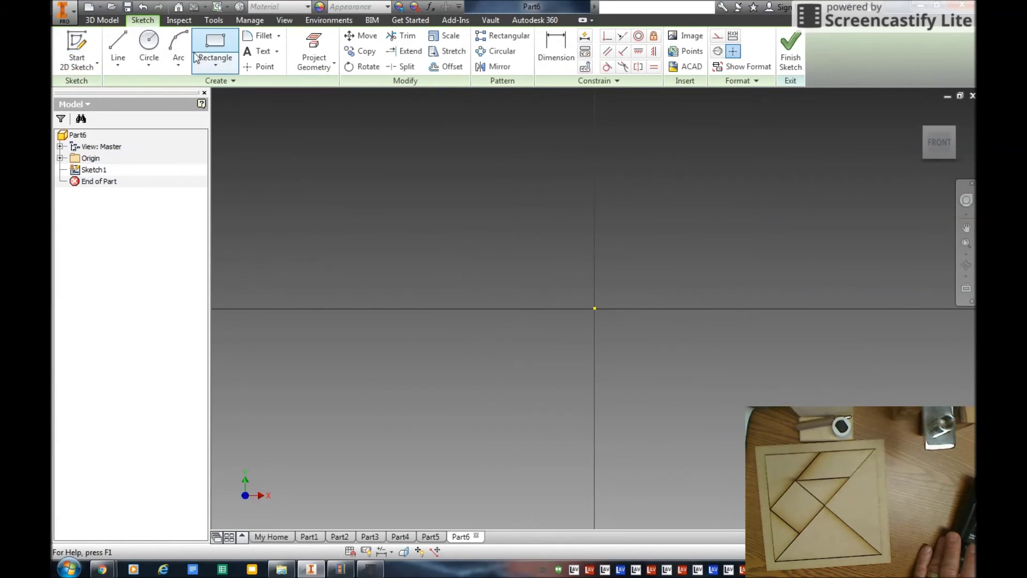
# Sketch a 6 in by 6 in square with its lower-left corner on the origin.
pyautogui.click(213, 51)
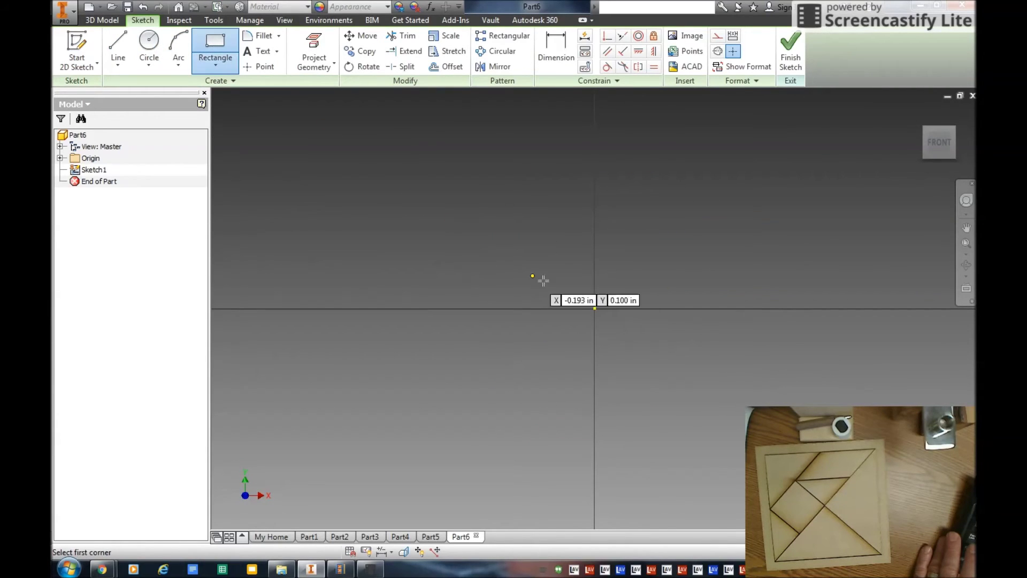
pyautogui.click(595, 308)
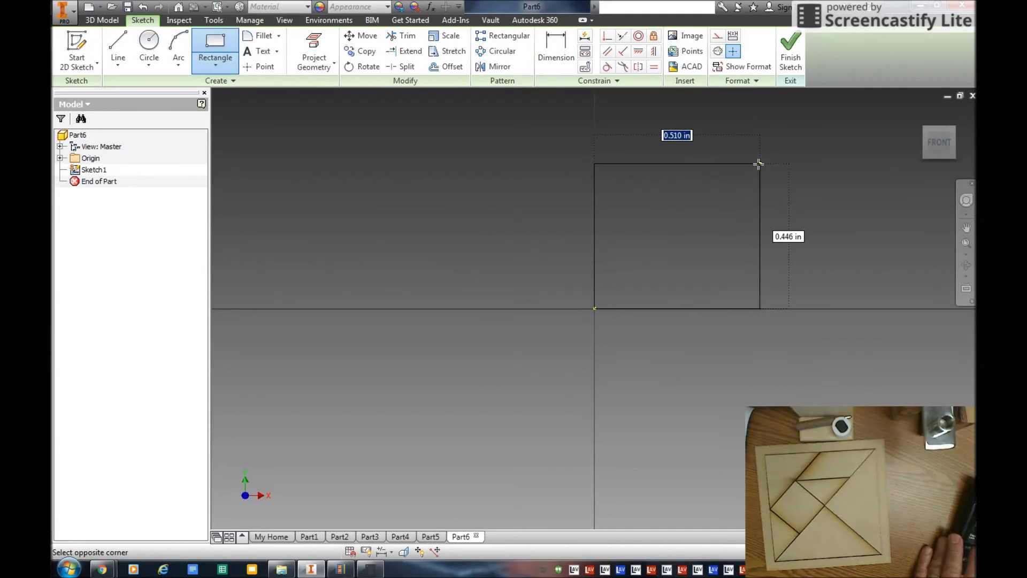
pyautogui.write('6')
pyautogui.press('Tab')
pyautogui.write('6')
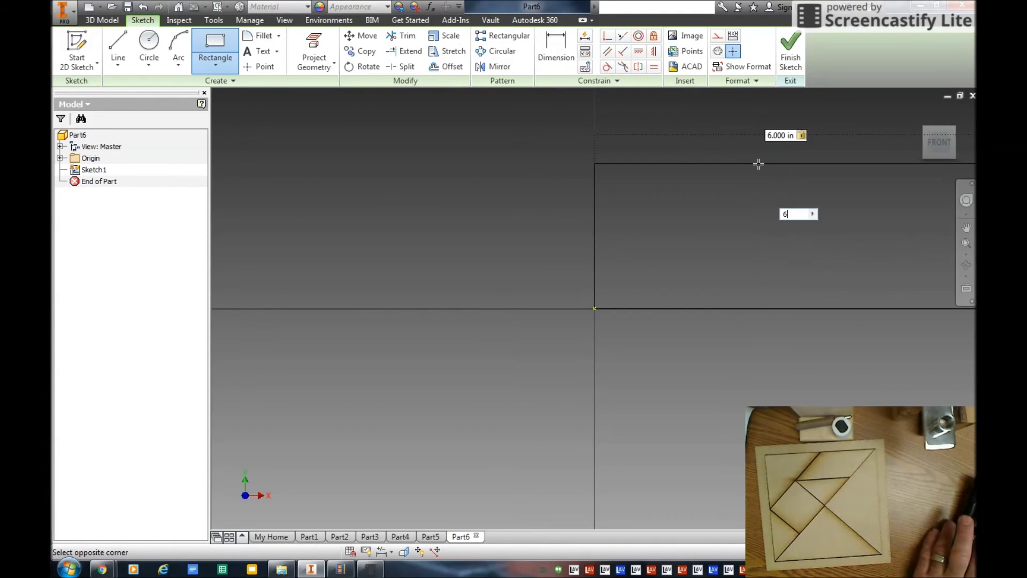
pyautogui.press('Return')
pyautogui.moveTo(729, 220); pyautogui.dragTo(548, 396)
pyautogui.scroll(8, 548, 396)
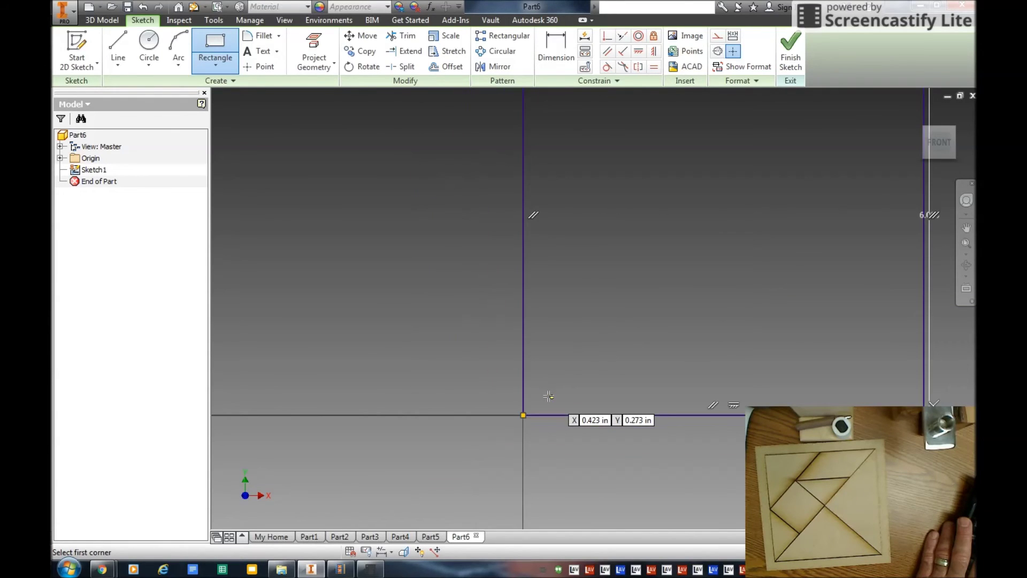
pyautogui.moveTo(559, 348); pyautogui.dragTo(496, 349)
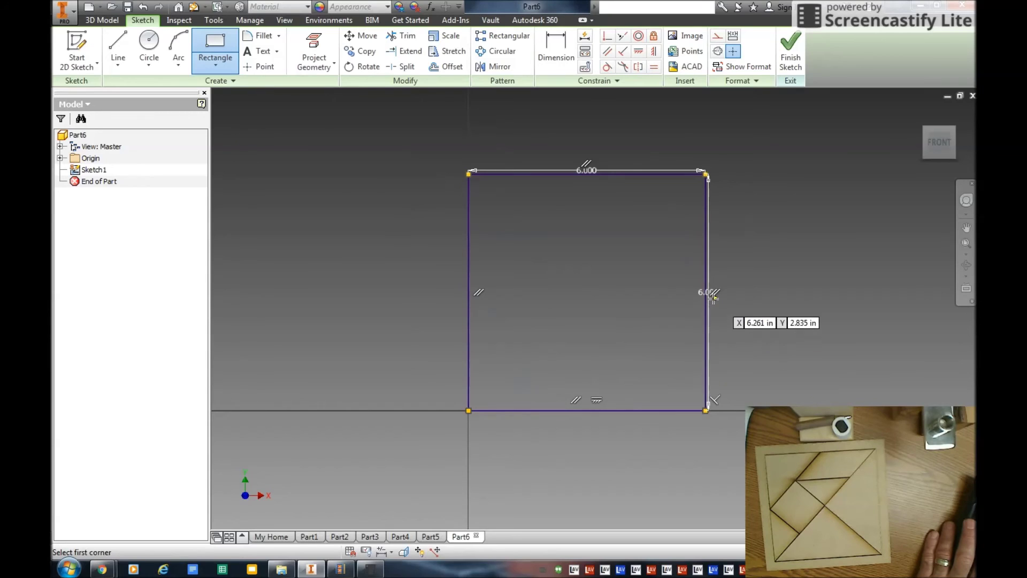
# Draw a diagonal line from the square's upper-left to lower-right corner, and a line from the lower-left corner to the diagonal's midpoint.
pyautogui.press('l')
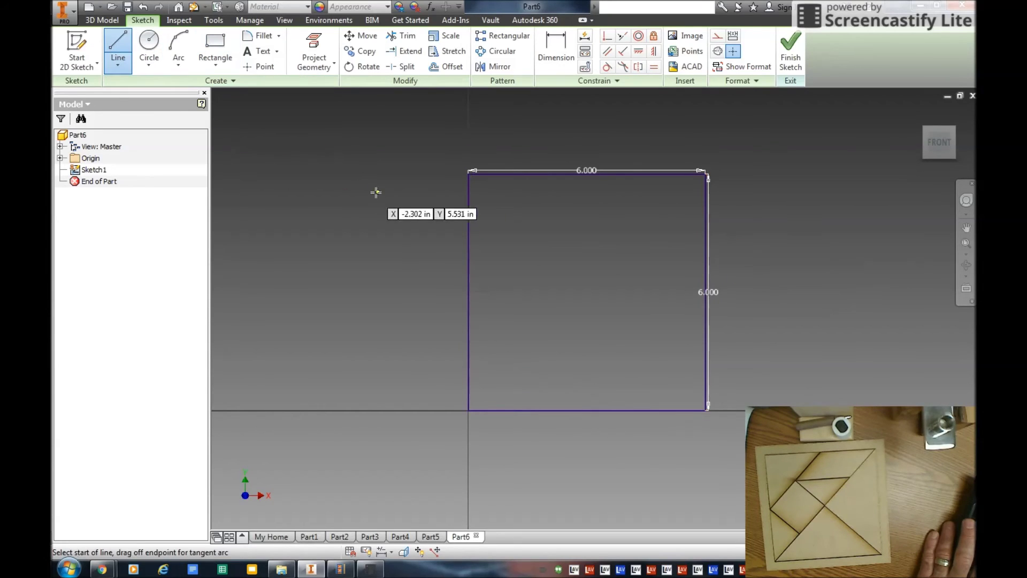
pyautogui.click(469, 173)
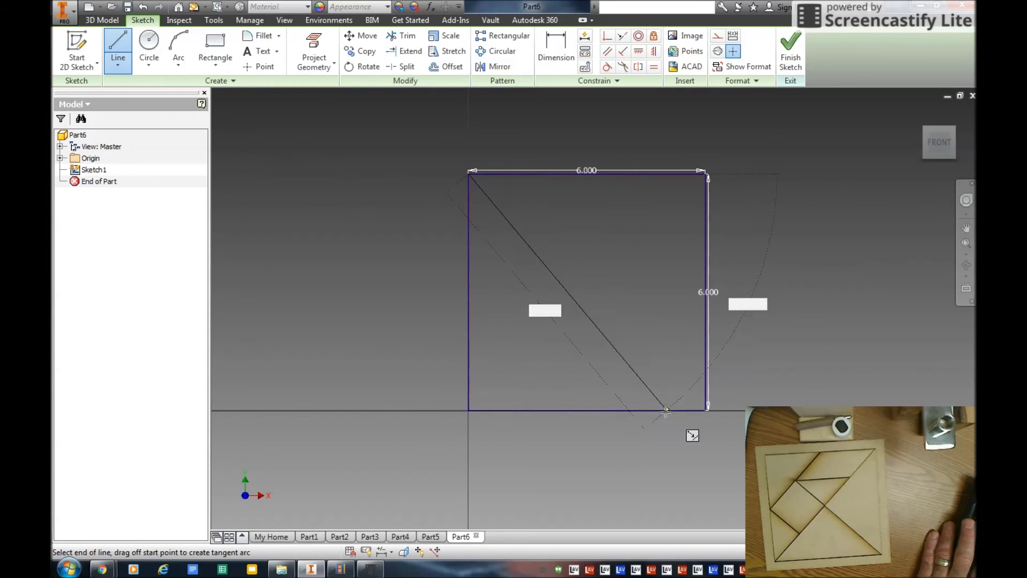
pyautogui.doubleClick(705, 410)
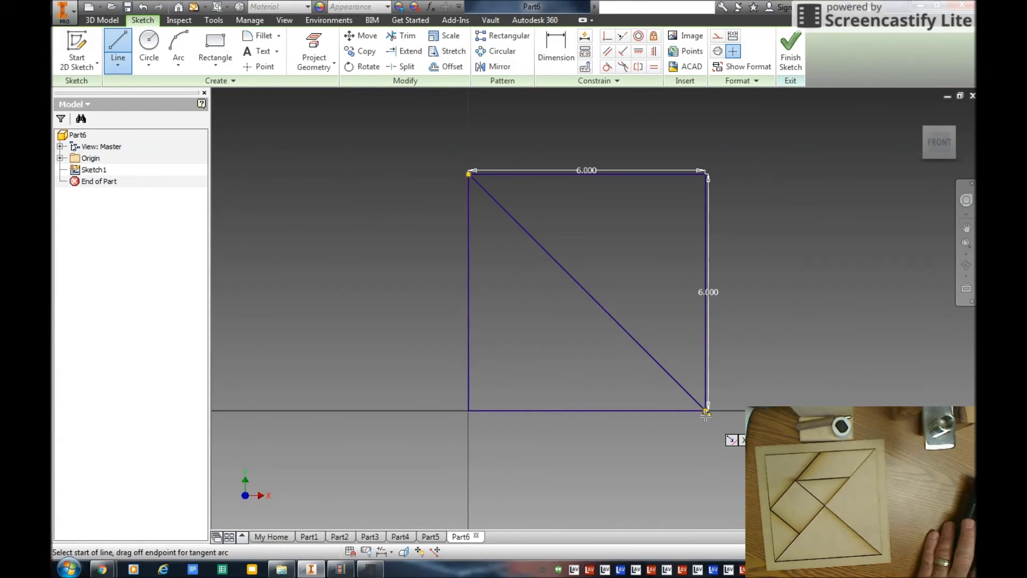
pyautogui.click(468, 411)
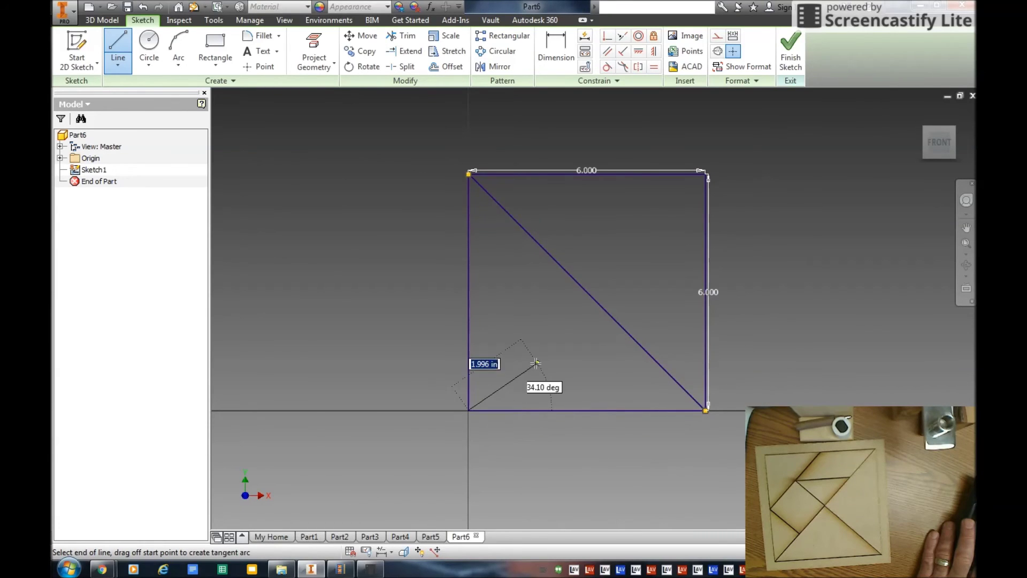
pyautogui.doubleClick(588, 294)
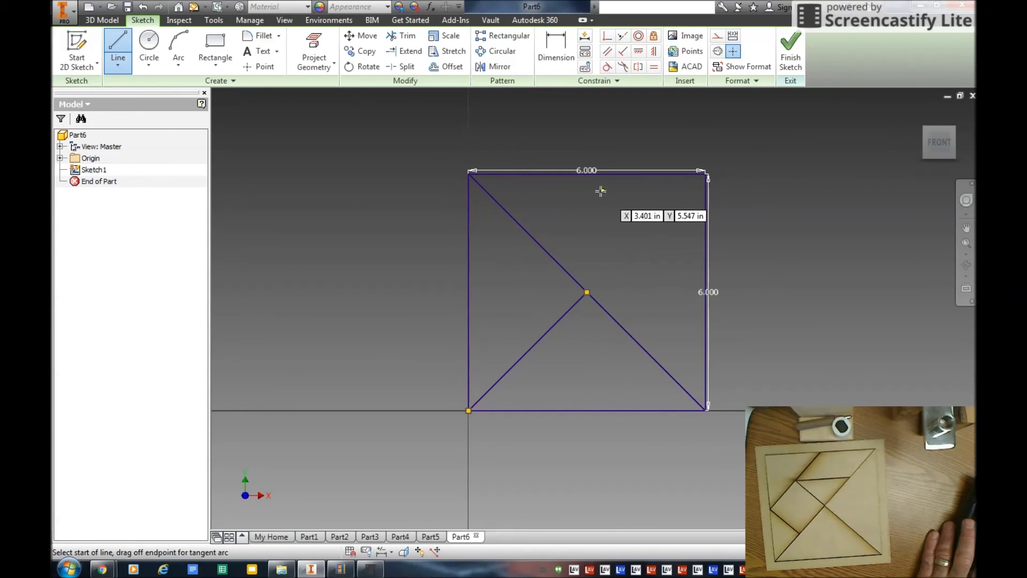
# Draw a line joining the midpoints of the square's top and right edges, and another from the top midpoint perpendicular to the main diagonal.
pyautogui.click(586, 174)
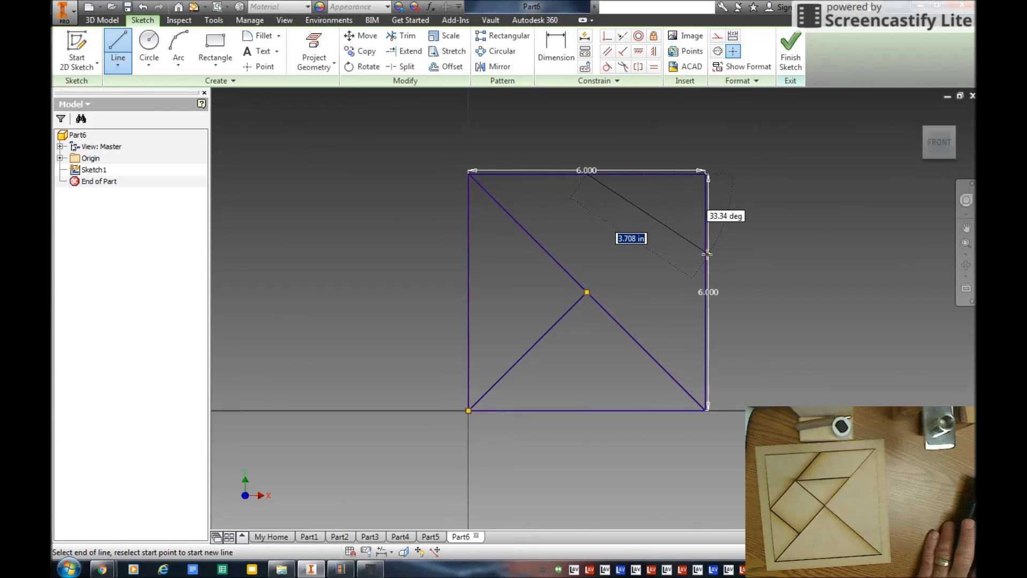
pyautogui.doubleClick(706, 292)
pyautogui.click(585, 173)
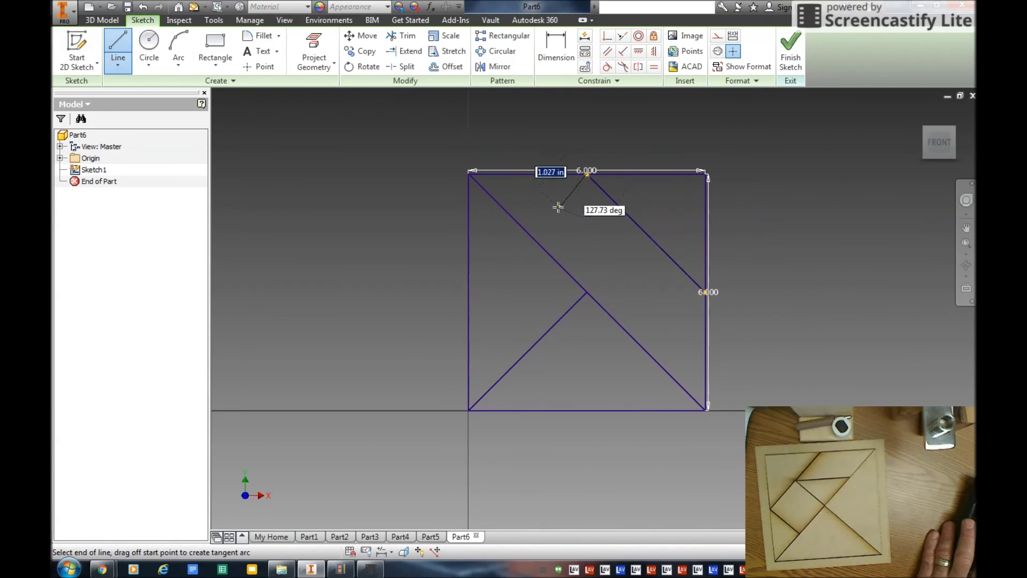
pyautogui.doubleClick(524, 232)
# Draw a line from the square's centre to the midpoint of the upper-right diagonal, and a vertical line from there down to the main diagonal.
pyautogui.click(588, 292)
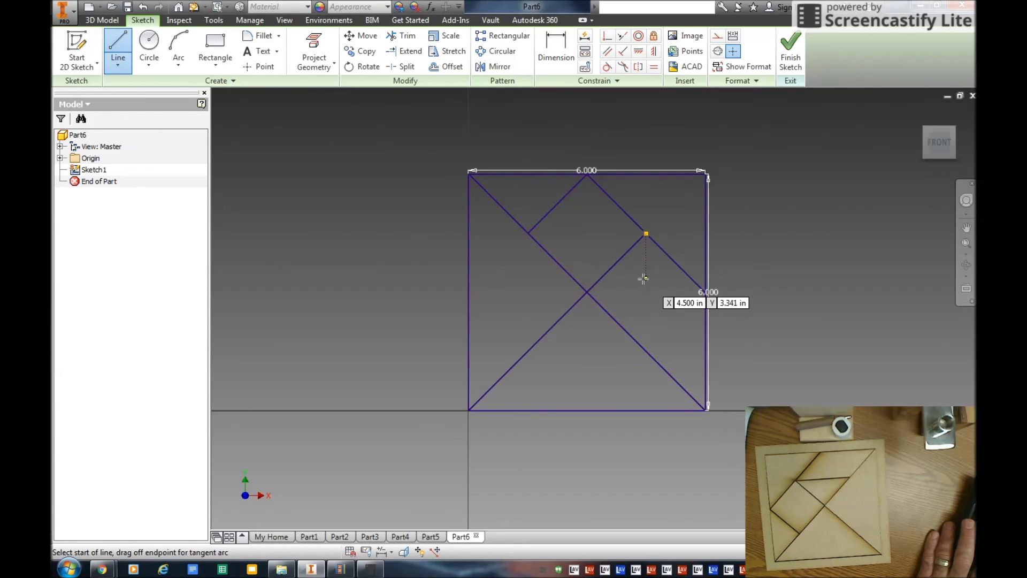
pyautogui.click(646, 234)
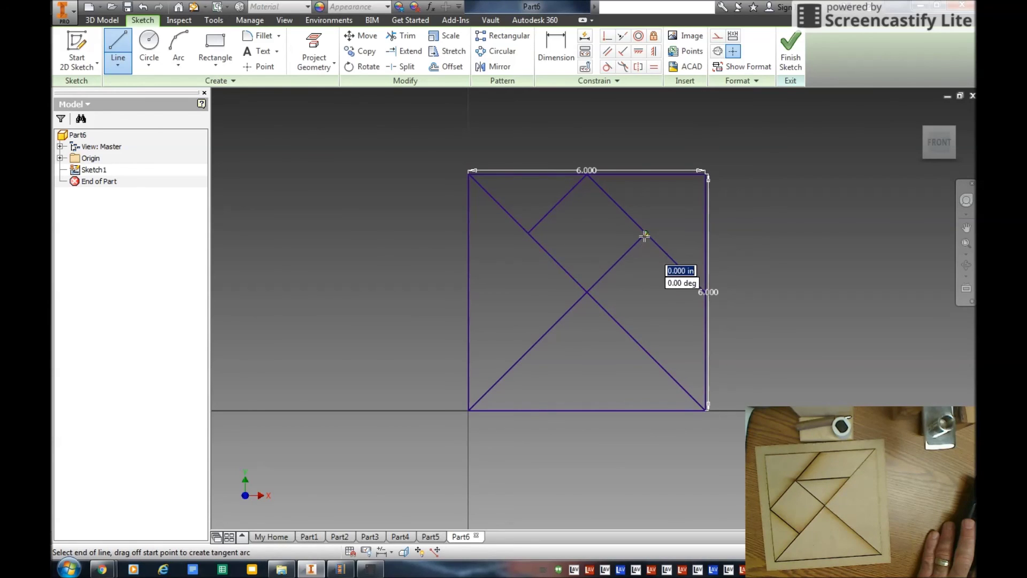
pyautogui.click(645, 351)
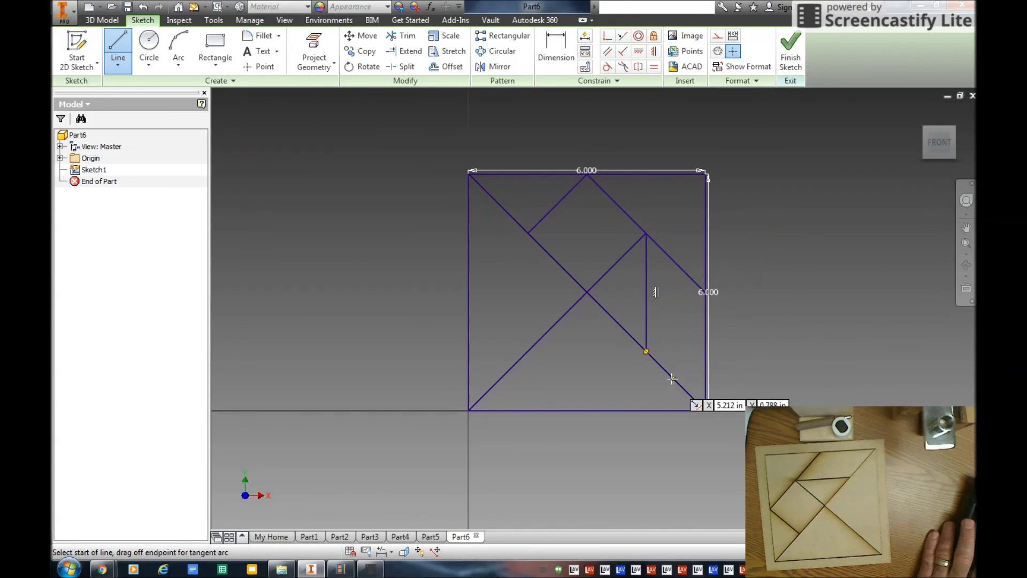
pyautogui.rightClick(779, 264)
pyautogui.click(829, 265)
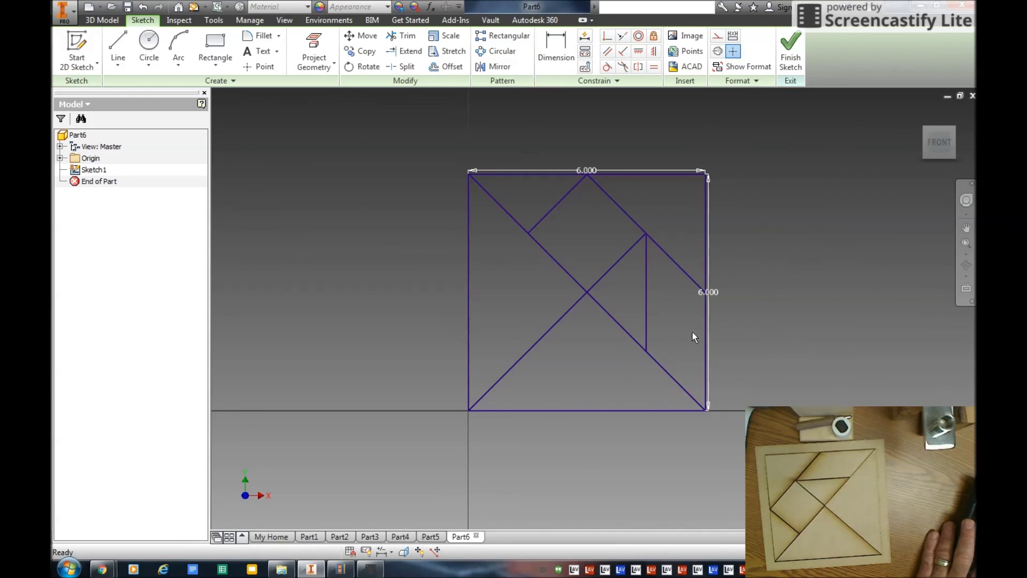